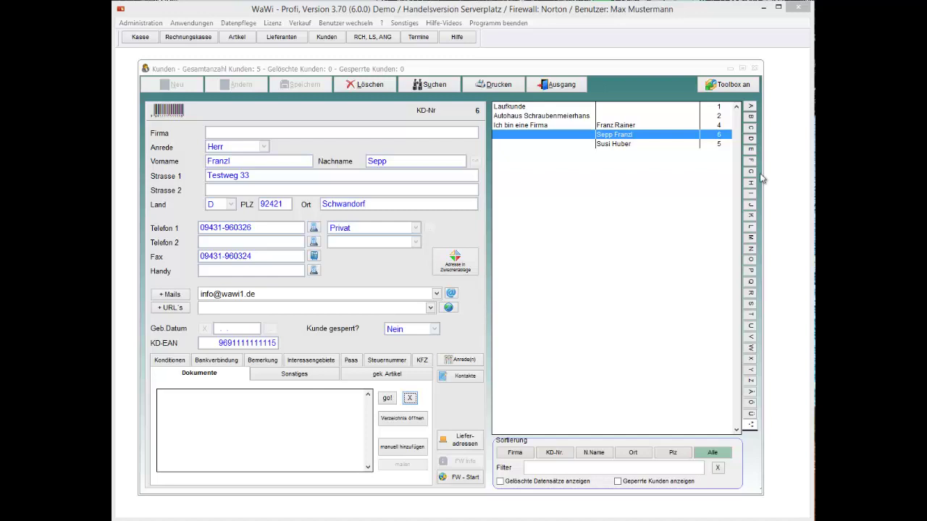
Select the fourth customer in the customer list and view the functions offered in the customer toolbox, closing it again.
left_click(621, 137)
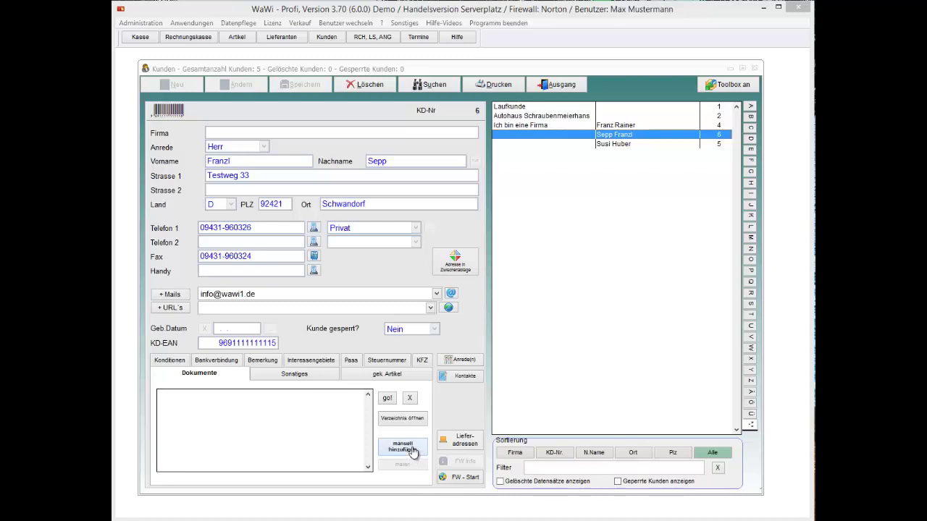
left_click(743, 85)
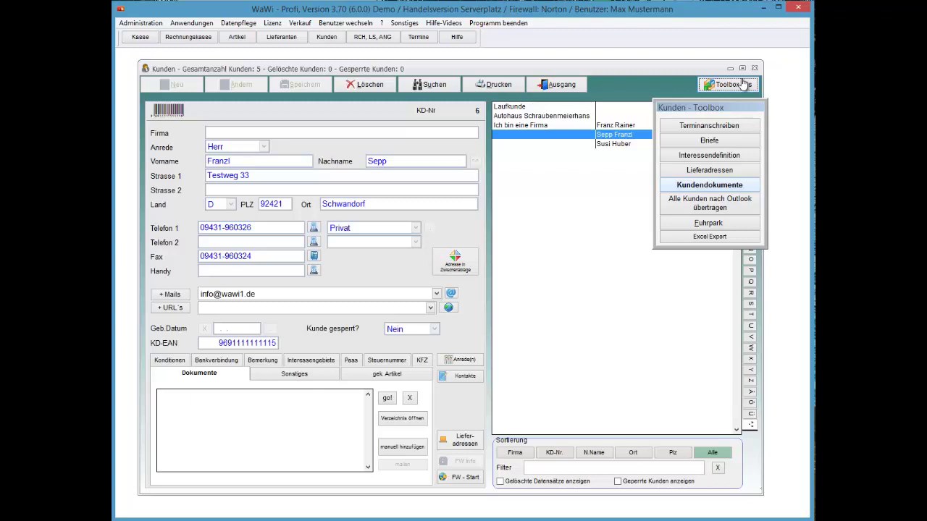
left_click(743, 84)
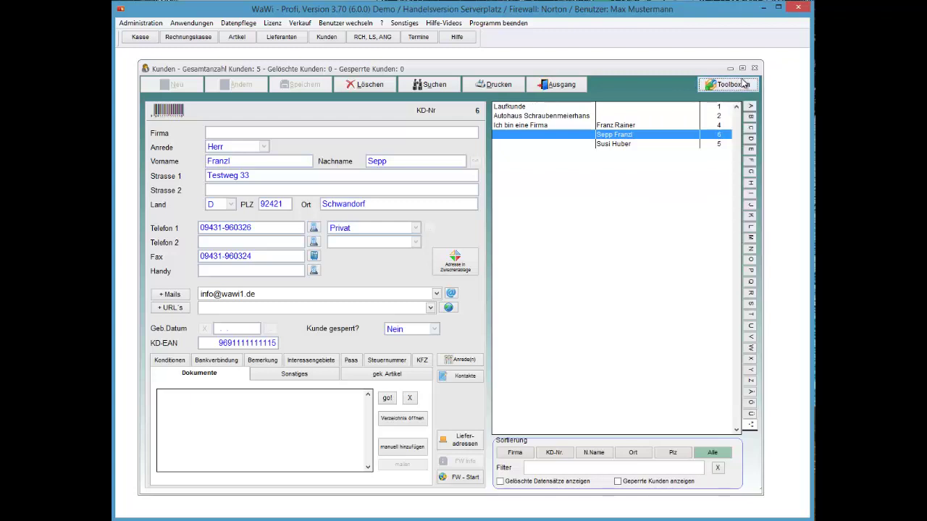
Manually add the PDF file Struktur_Artikeldatei from the WAWI_PROFI folder to the selected customer's documents.
left_click(402, 447)
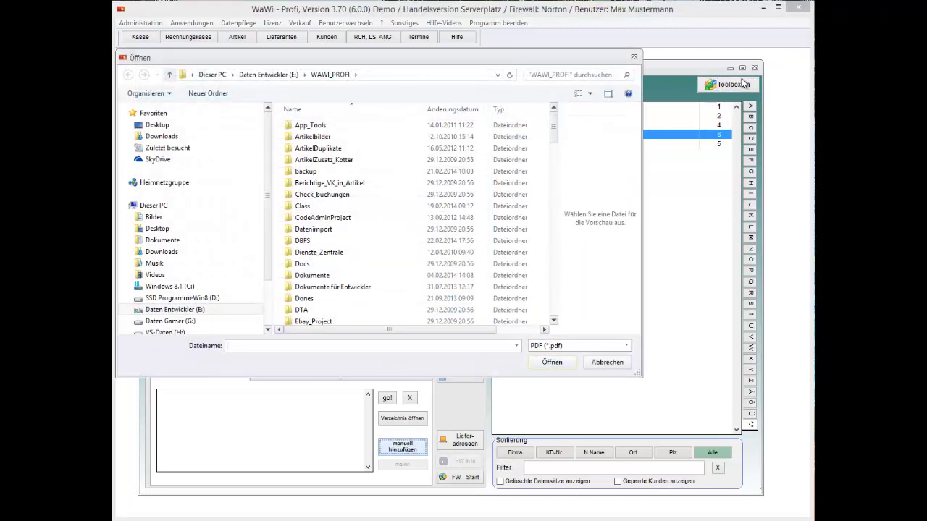
left_click(579, 345)
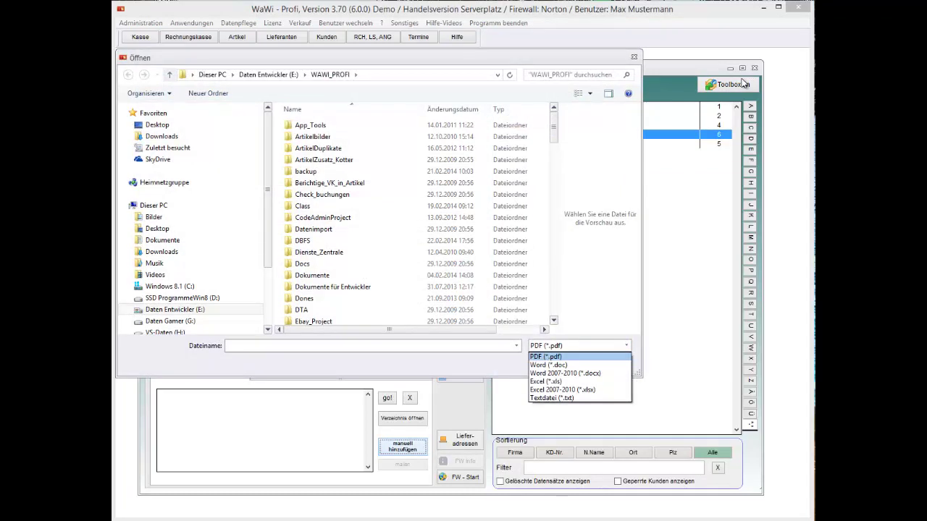
left_click(577, 356)
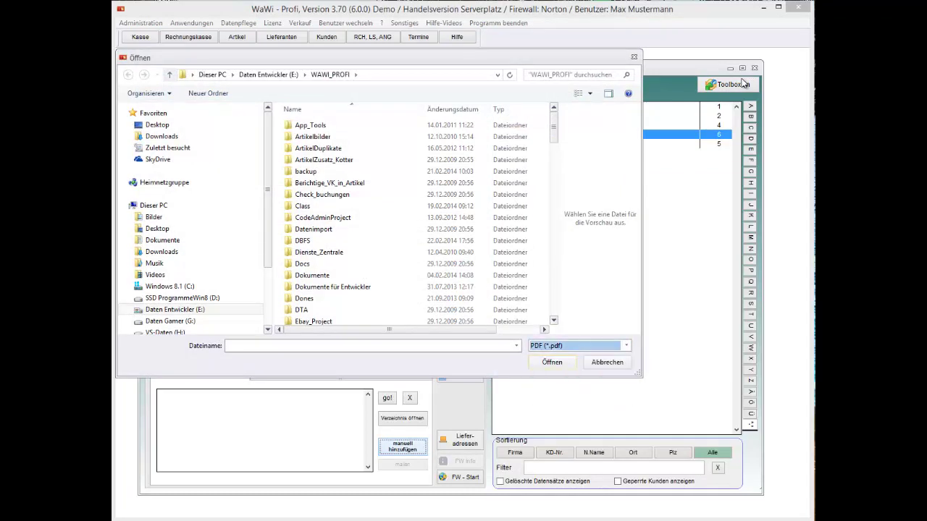
left_click_drag(554, 128, 554, 301)
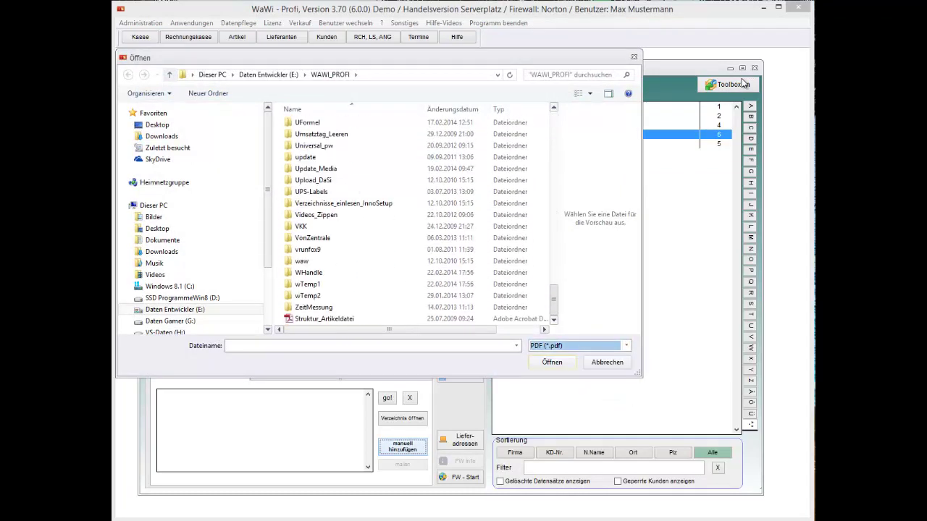
left_click(324, 318)
left_click(551, 362)
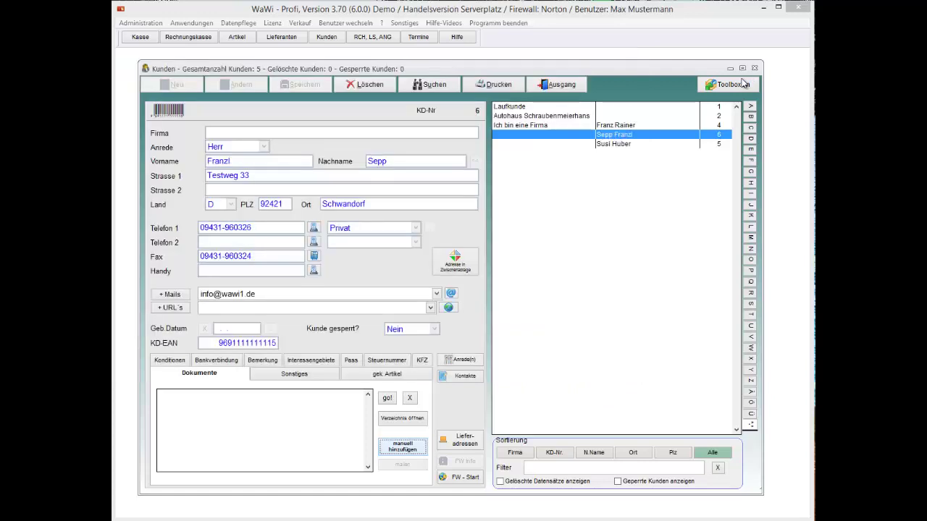
key("Return")
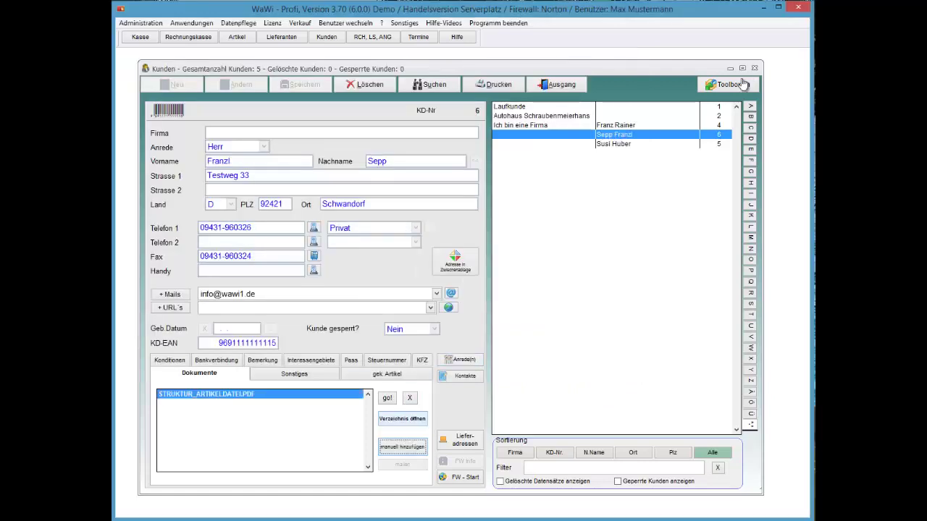
Manually add the text file Serviceauftrag2 from the WAWI_PROFI folder to the customer's documents, using the Textdatei (*.txt) file type.
key("Return")
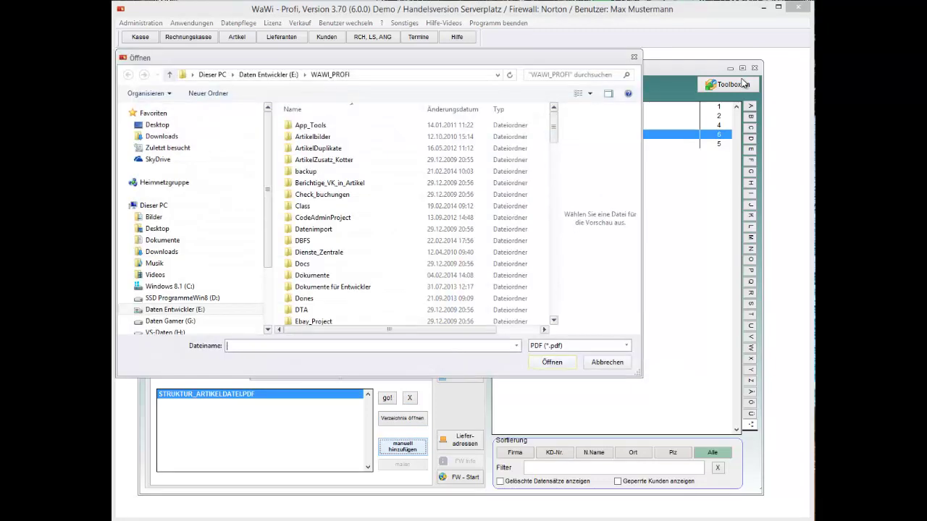
key("alt+Down")
key("Down")
key("Down")
key("Down")
key("Down")
key("Down")
key("Return")
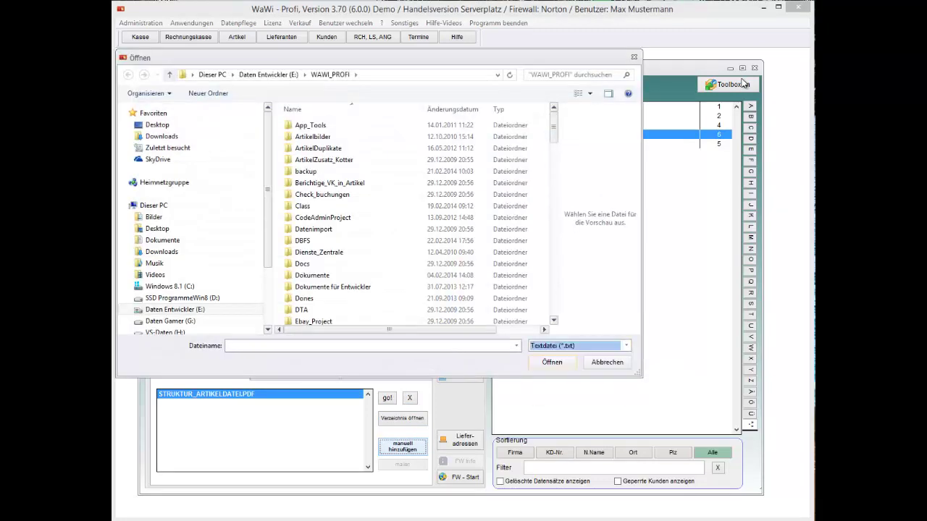
left_click_drag(554, 122, 554, 308)
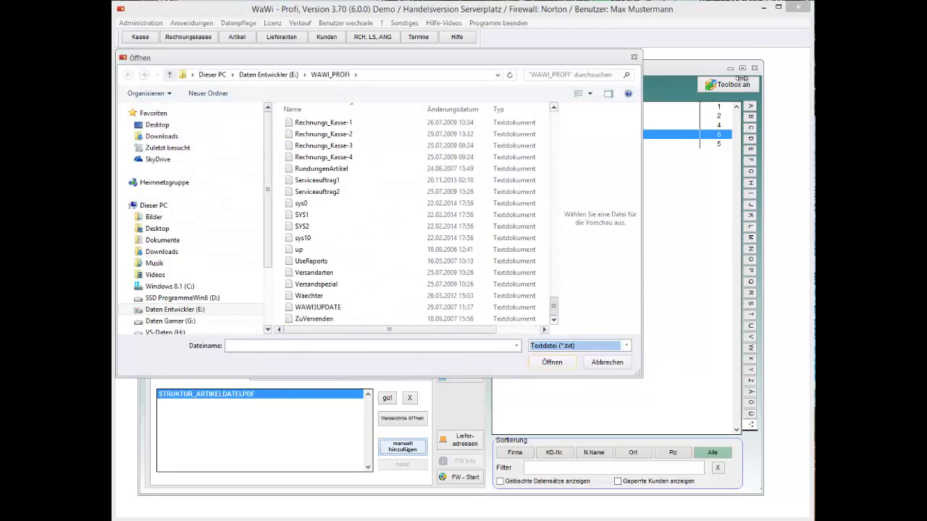
key("Up")
key("Up")
key("Up")
key("Up")
key("Up")
key("Return")
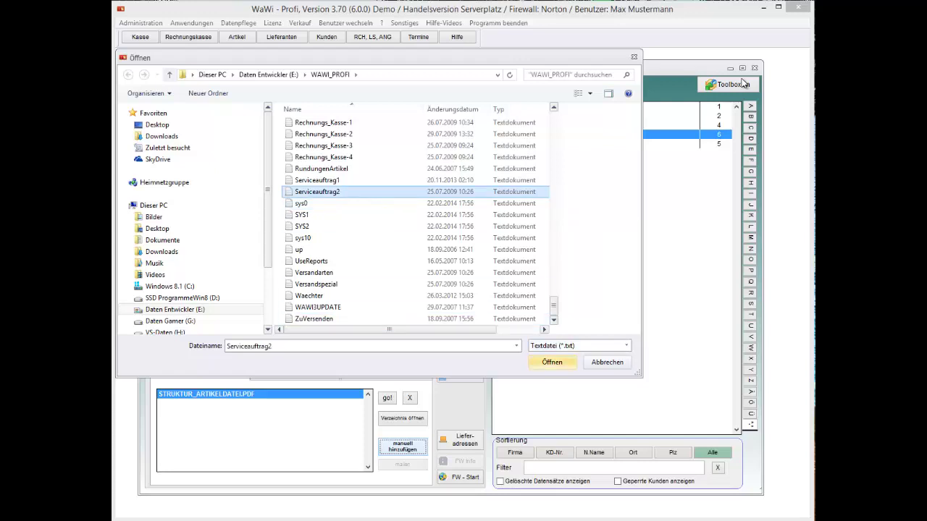
key("Return")
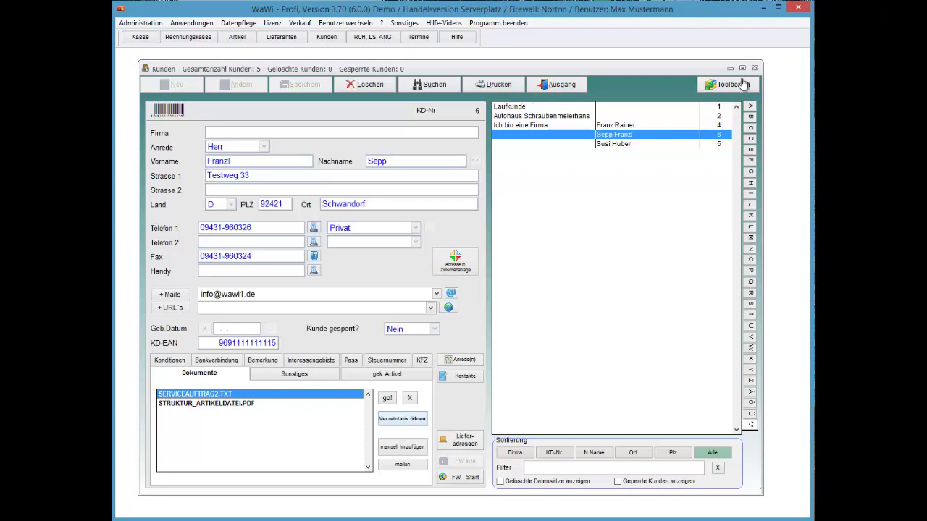
Open the customer's document directory in File Explorer, inspect the files in its Sonstige subfolder, and close the window.
left_click(402, 420)
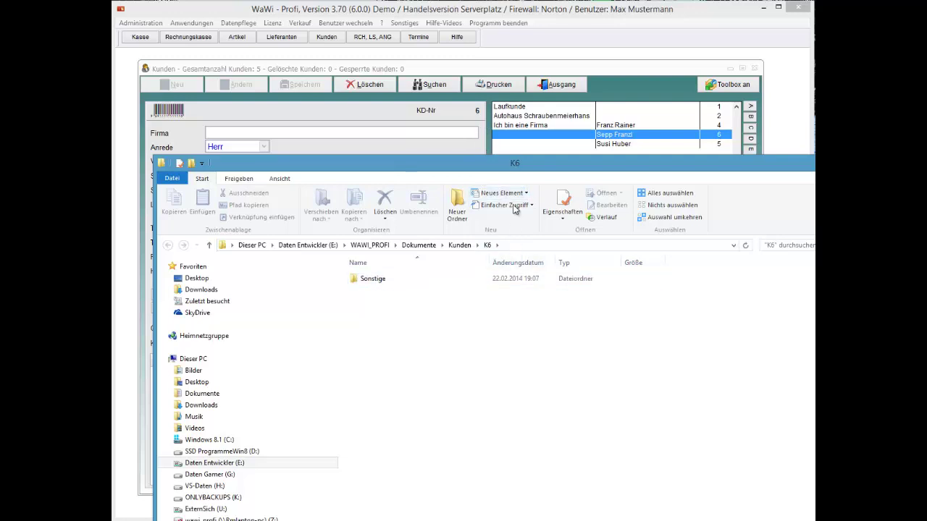
left_click_drag(516, 165, 804, 147)
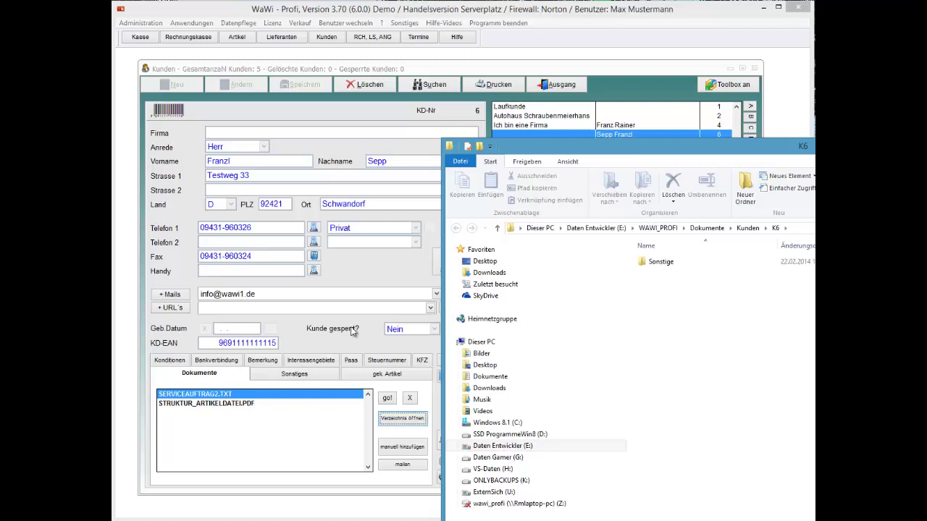
left_click(646, 264)
double_click(661, 263)
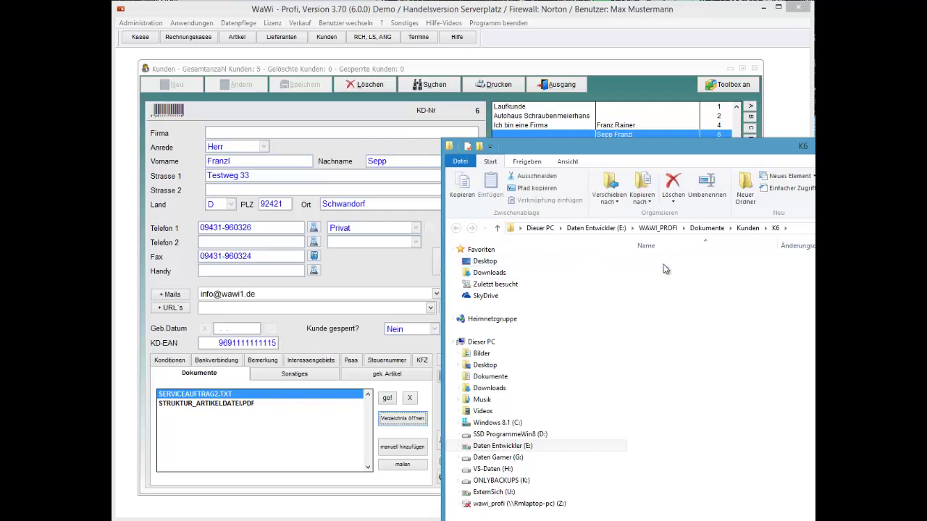
left_click_drag(721, 144, 493, 144)
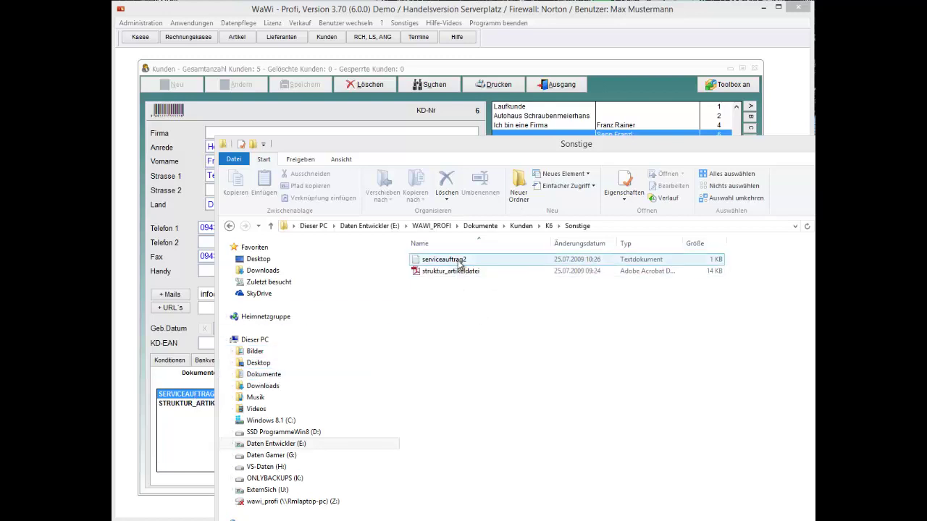
left_click(548, 226)
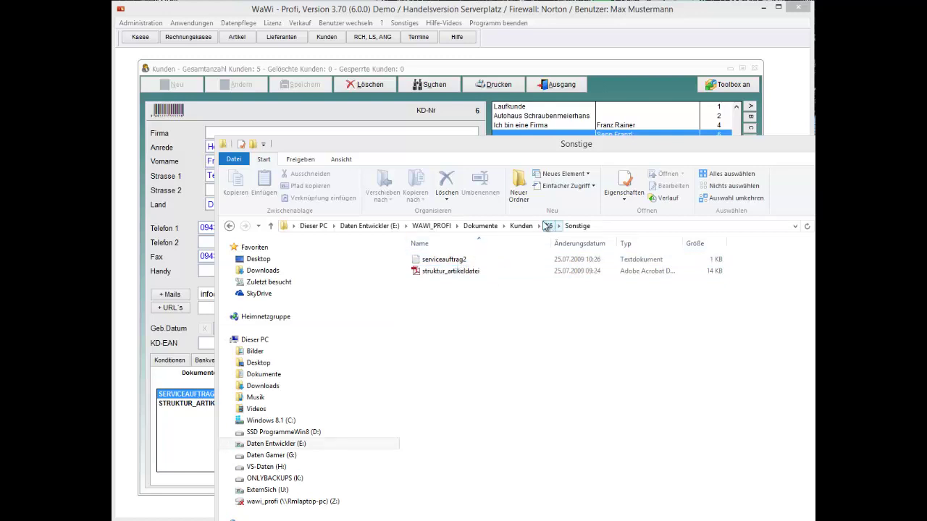
left_click(467, 271)
key("alt+F4")
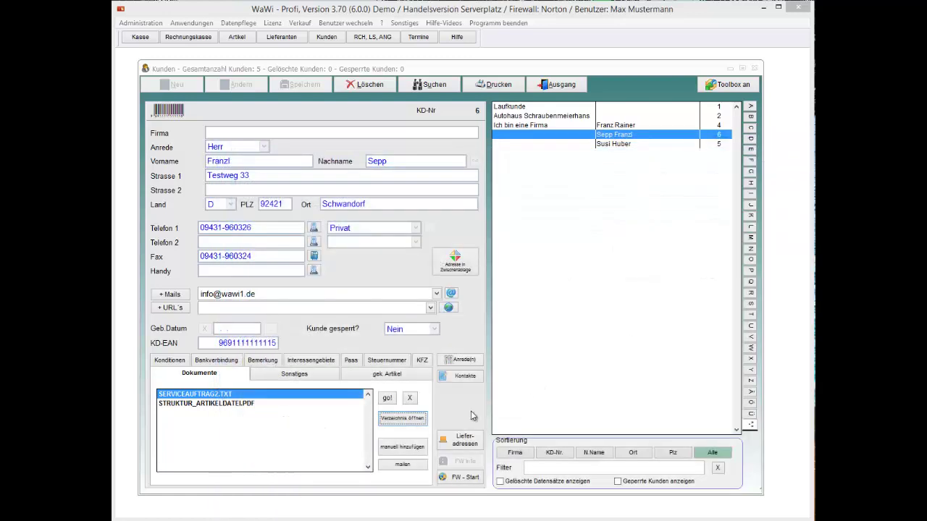
View STRUKTUR_ARTIKELDATEI.PDF and SERVICEAUFTRAG2.TXT from the customer's document list, closing each file after viewing it.
left_click(255, 405)
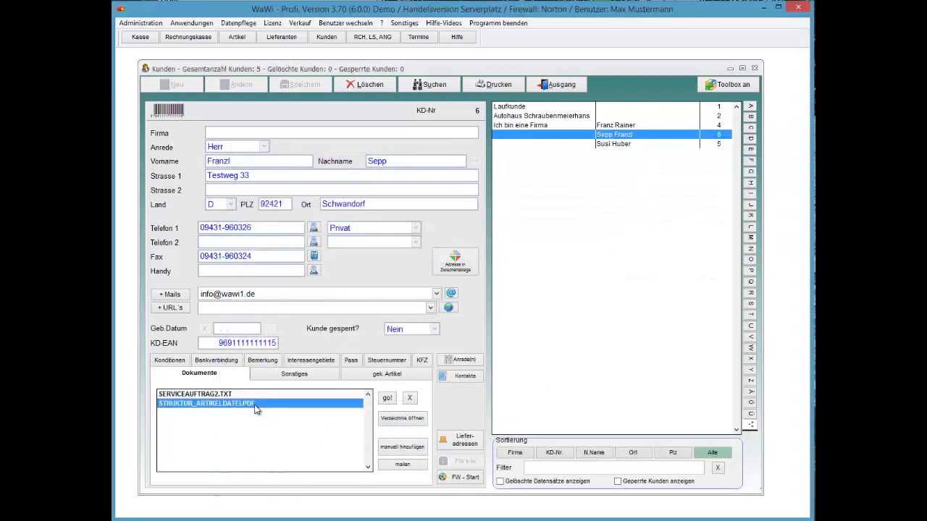
double_click(254, 408)
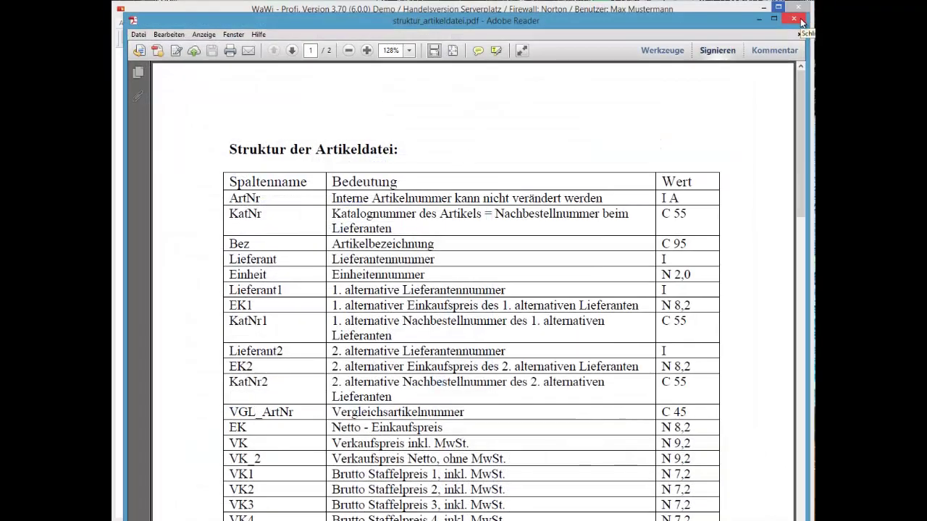
left_click(793, 20)
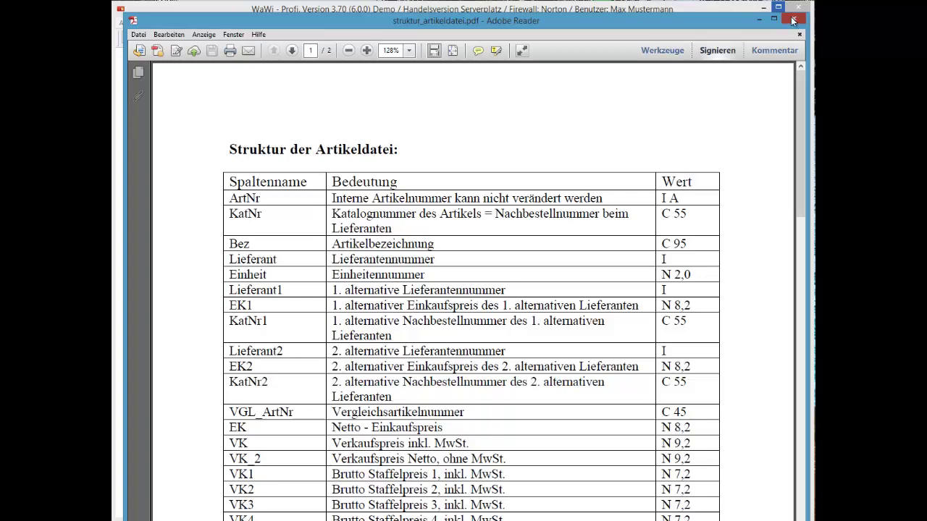
left_click(195, 395)
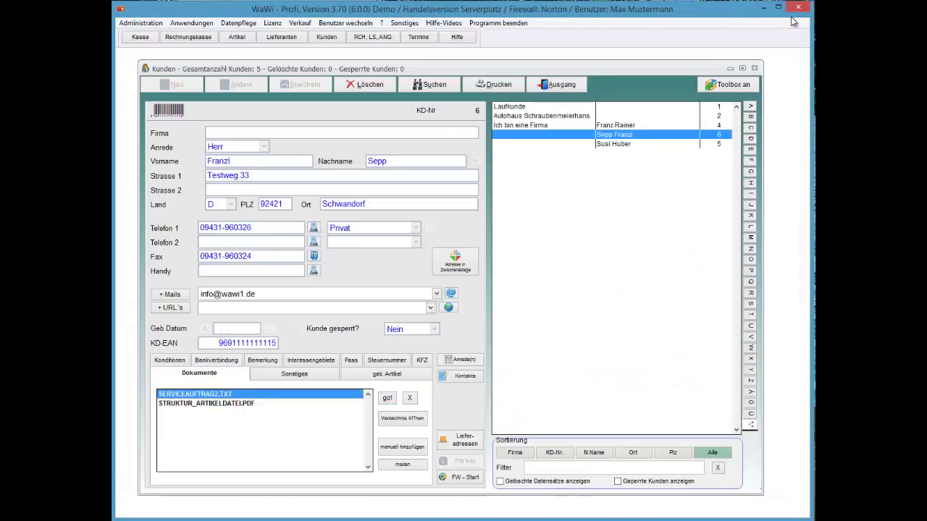
left_click(388, 398)
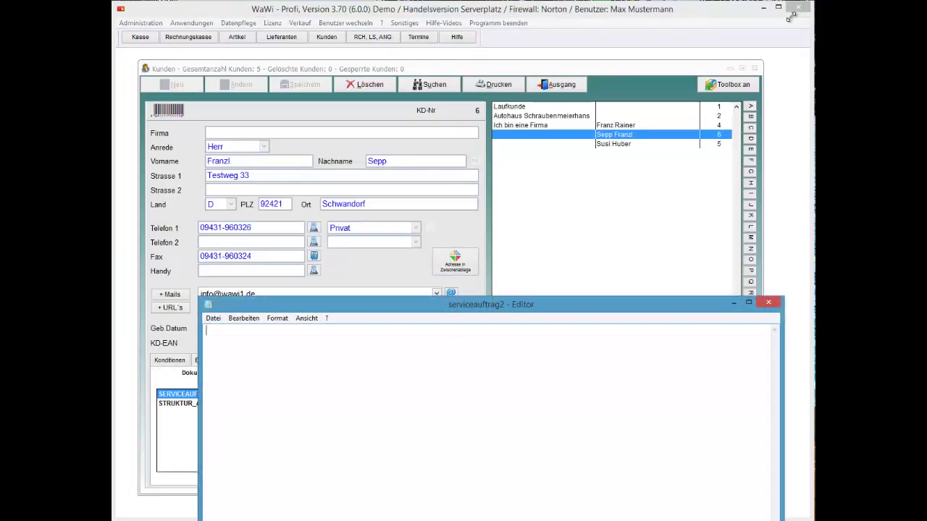
left_click(793, 20)
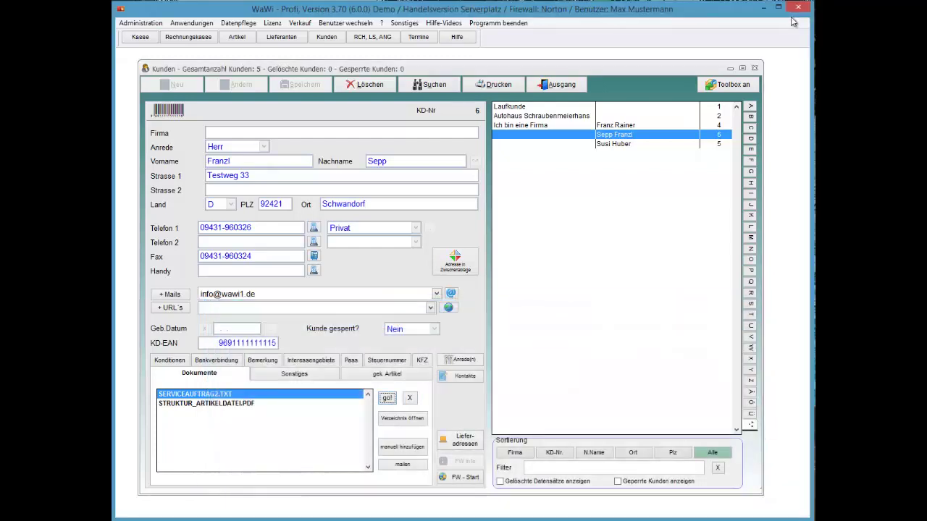
Delete SERVICEAUFTRAG2.TXT from the customer's document list.
key("Down")
left_click(196, 395)
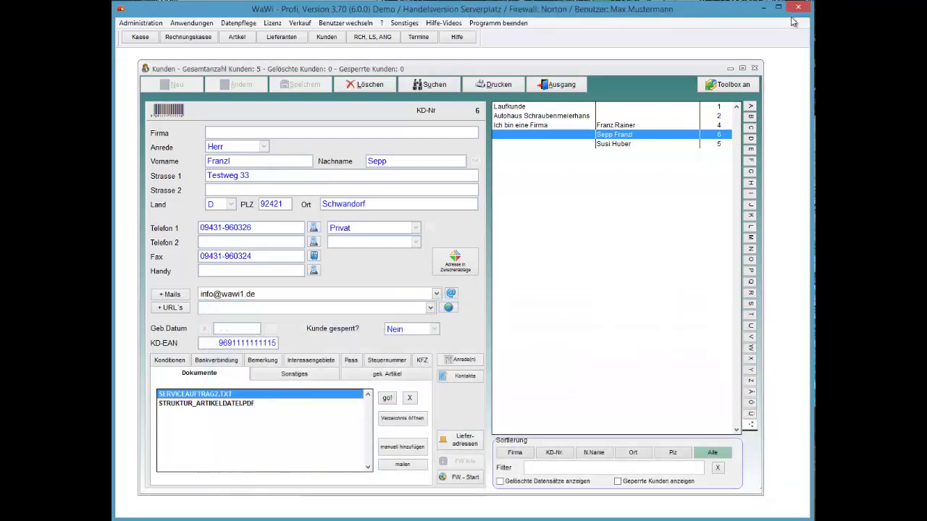
left_click(410, 398)
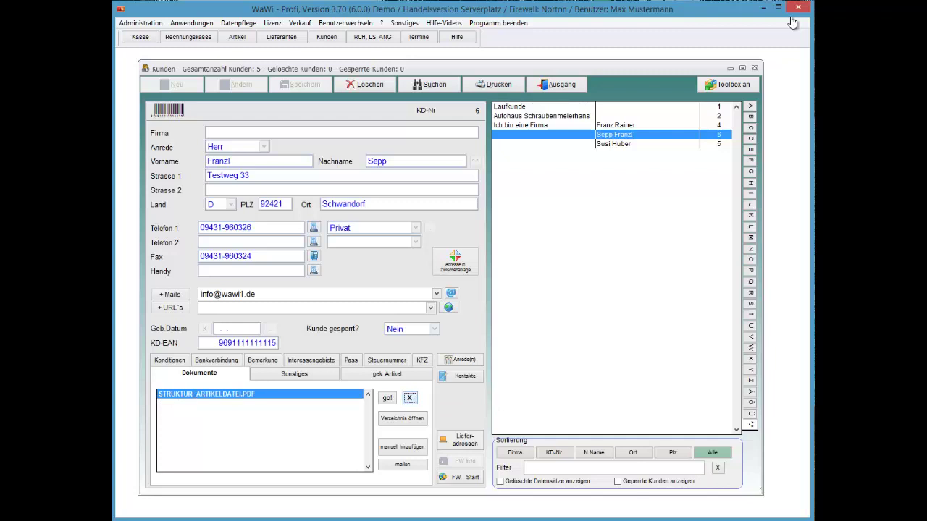
Reopen the customer's document directory, check which files remain in the Sonstige subfolder, and close the window.
key("Tab")
key("space")
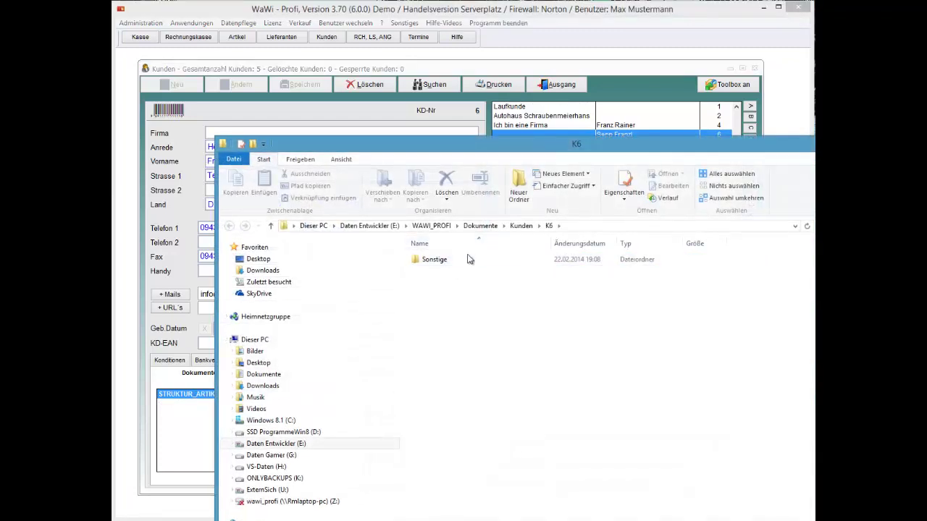
double_click(466, 259)
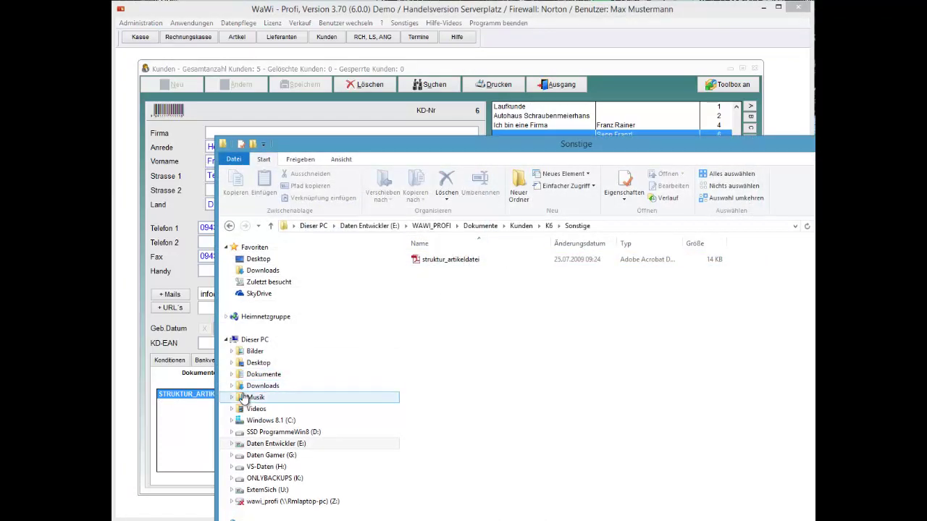
left_click(918, 141)
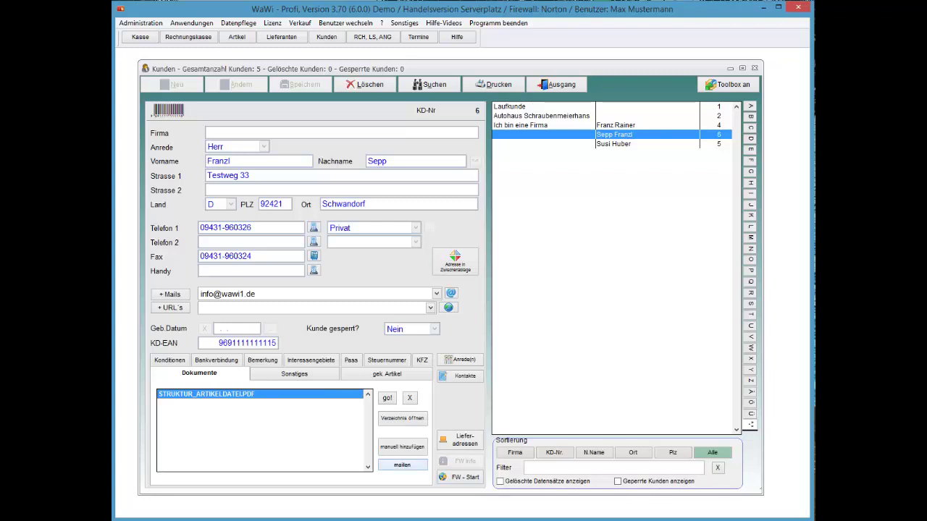
Start mailing STRUKTUR_ARTIKELDATEI.PDF to the customer, look at the available text modules, and accept the additional text empty.
left_click(402, 465)
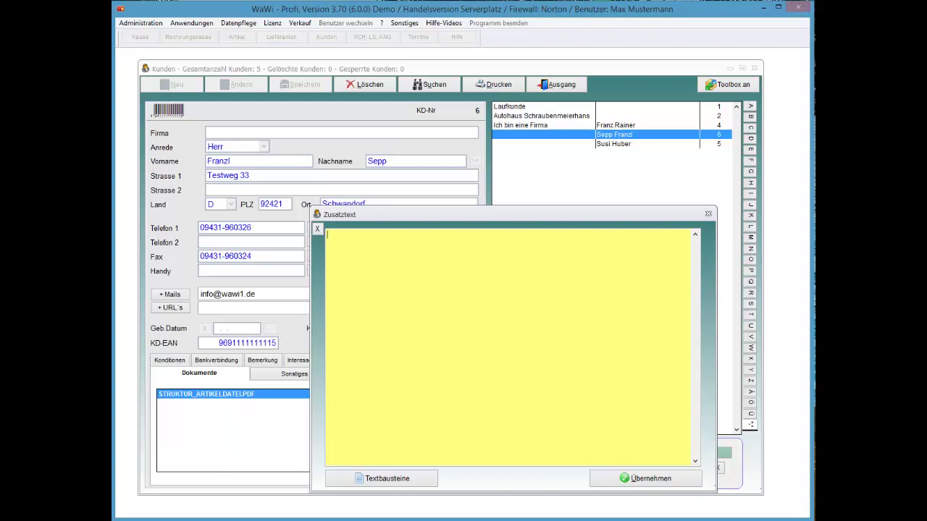
left_click(382, 479)
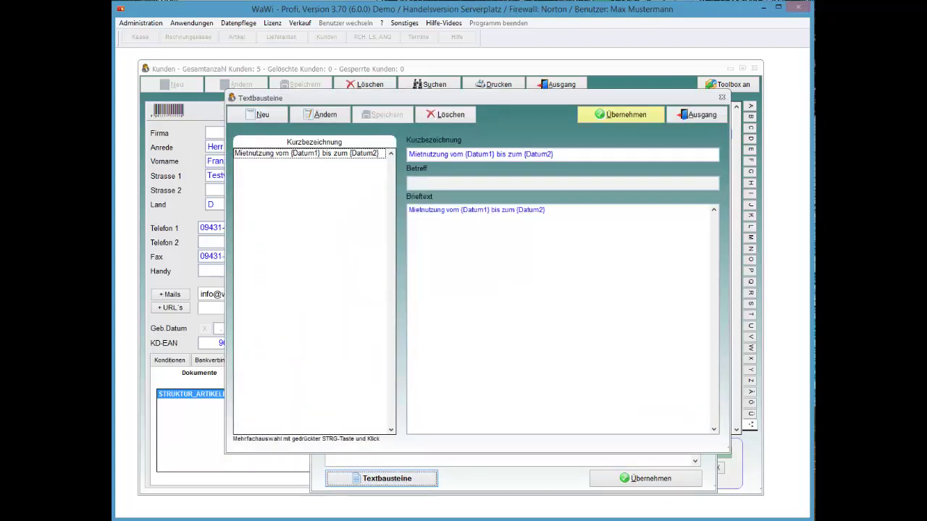
left_click(697, 115)
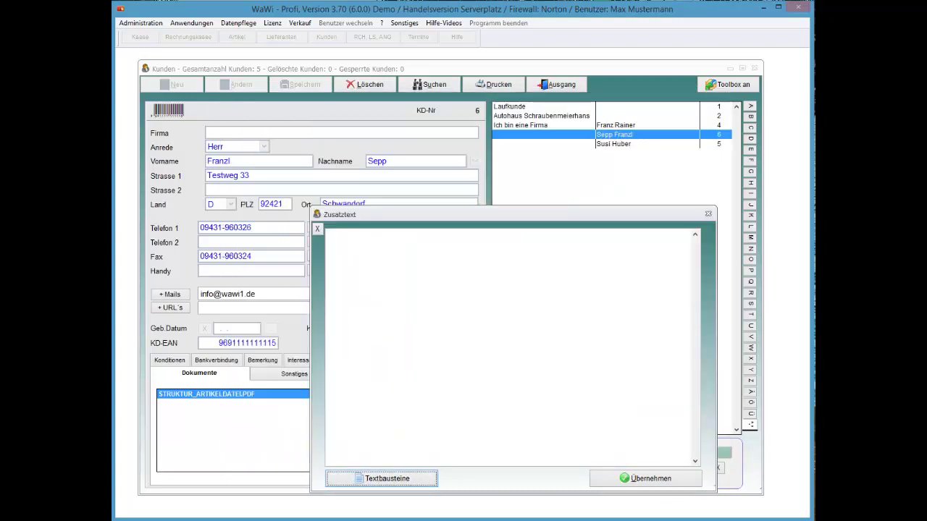
left_click(645, 478)
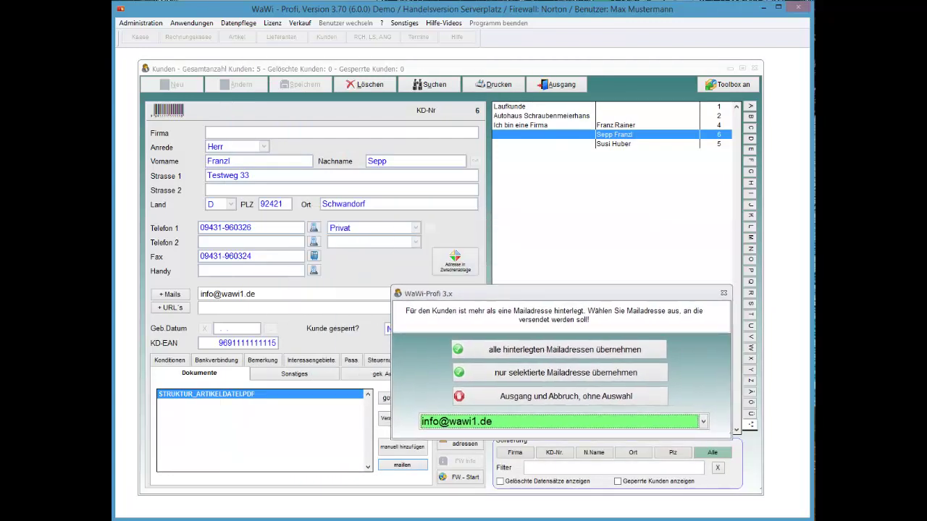
Review the customer's stored e-mail addresses and address the document mail to all of them.
left_click(703, 421)
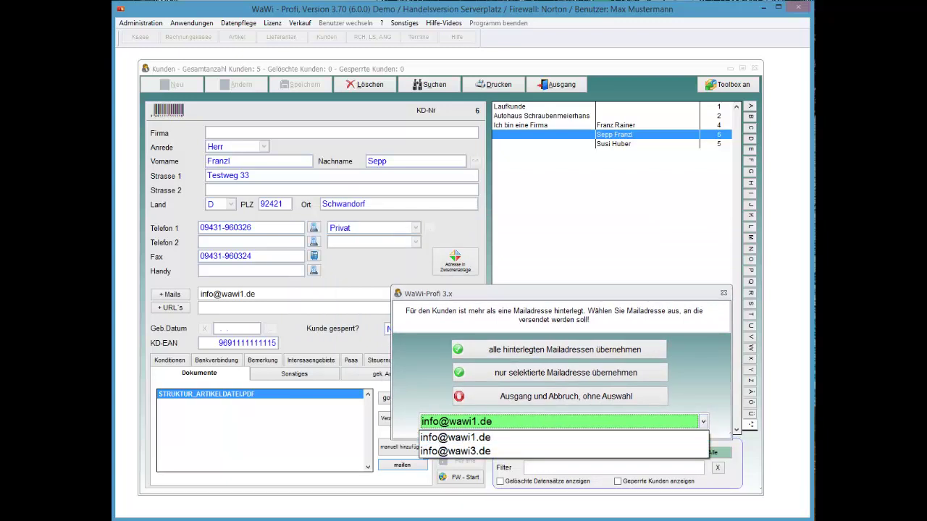
left_click(456, 437)
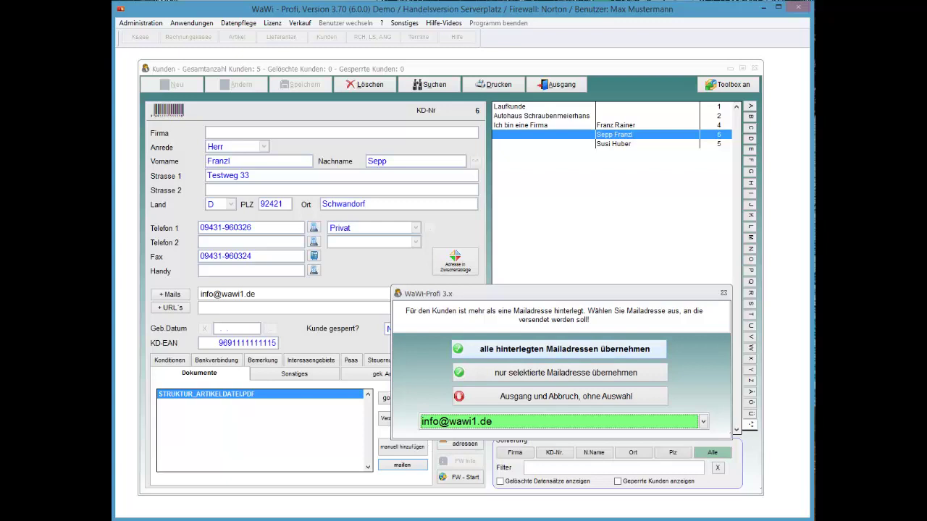
left_click(558, 349)
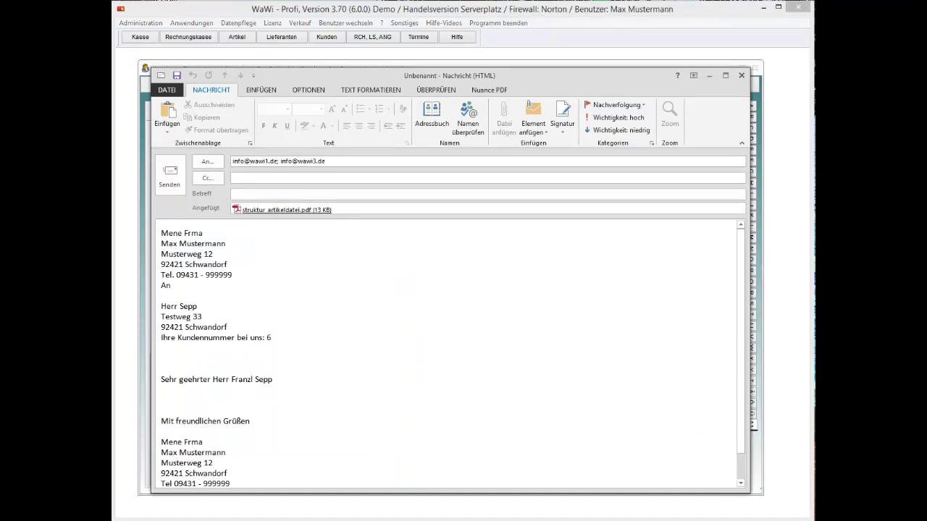
Check the attached struktur_artikeldatei.pdf in the drafted message and close the message without saving.
left_click(287, 210)
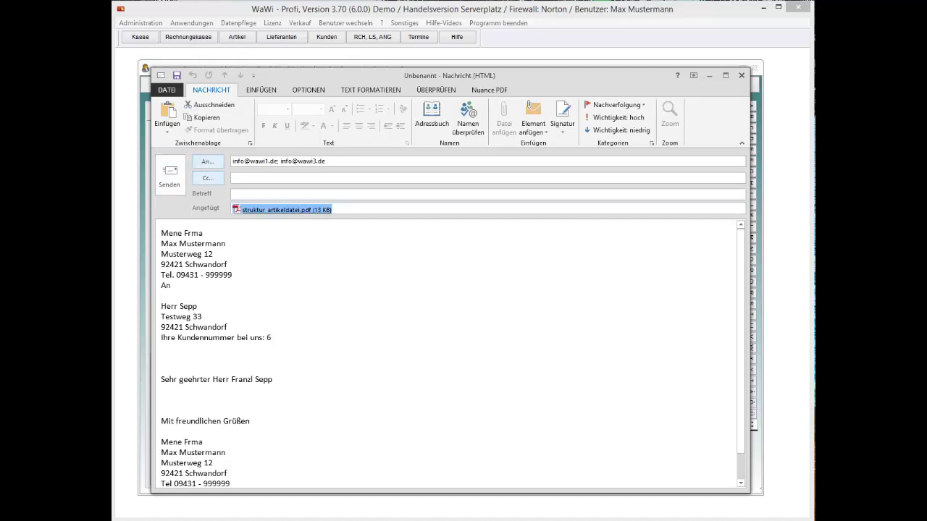
left_click(742, 75)
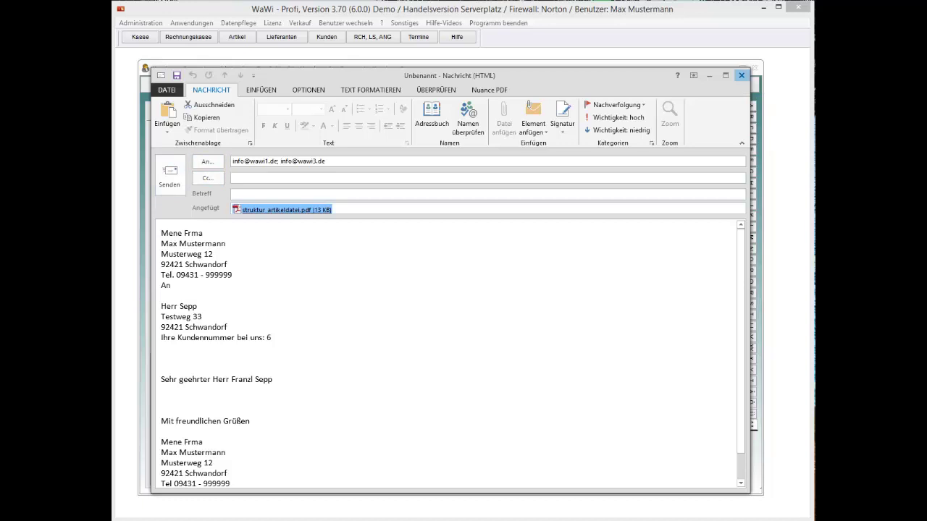
key("n")
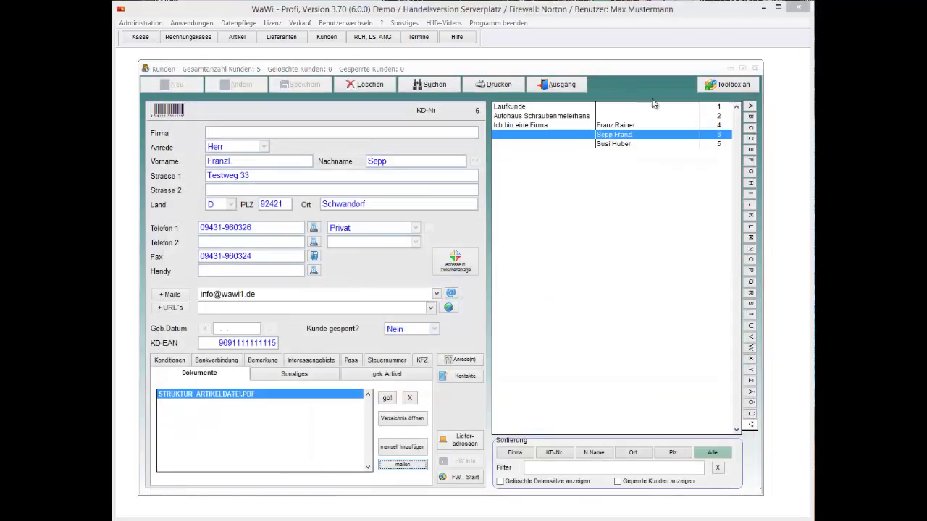
Open the Kundendokumente management for the current customer and select the customer's Sonstige folder.
left_click(732, 87)
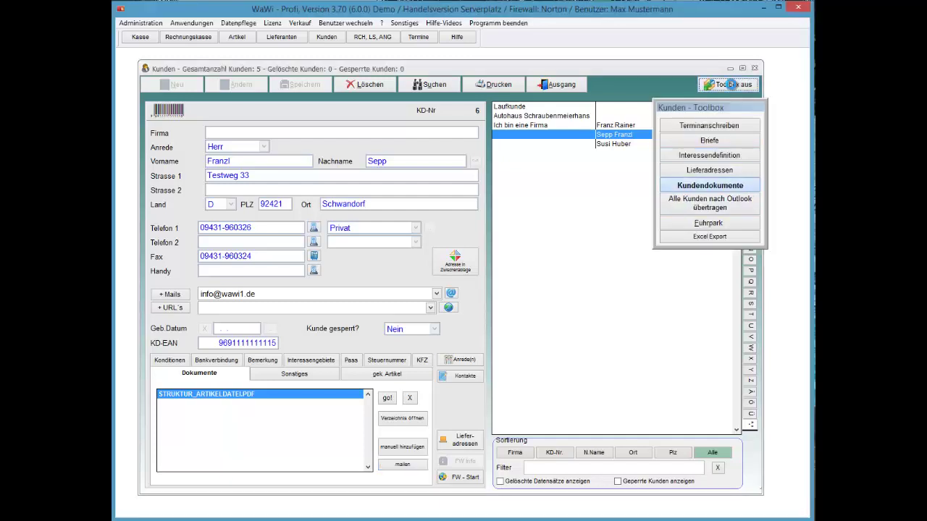
left_click(710, 186)
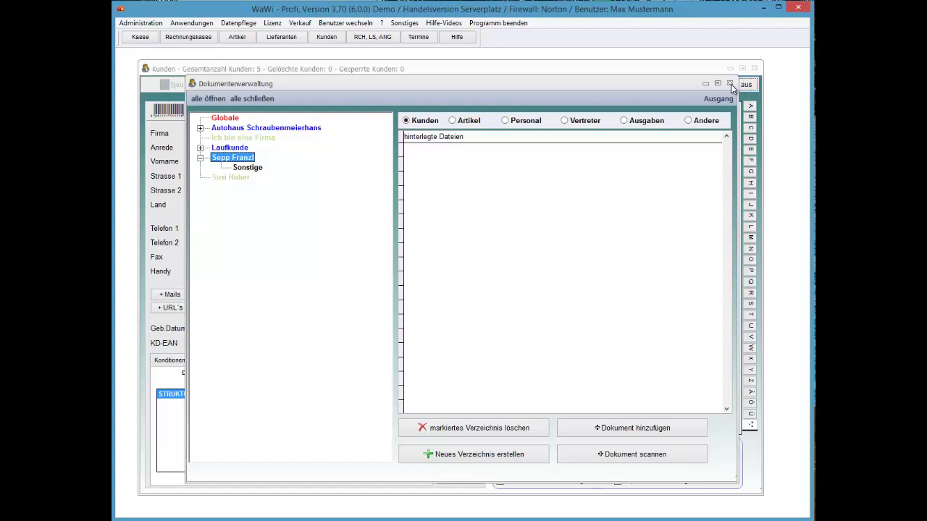
left_click(731, 84)
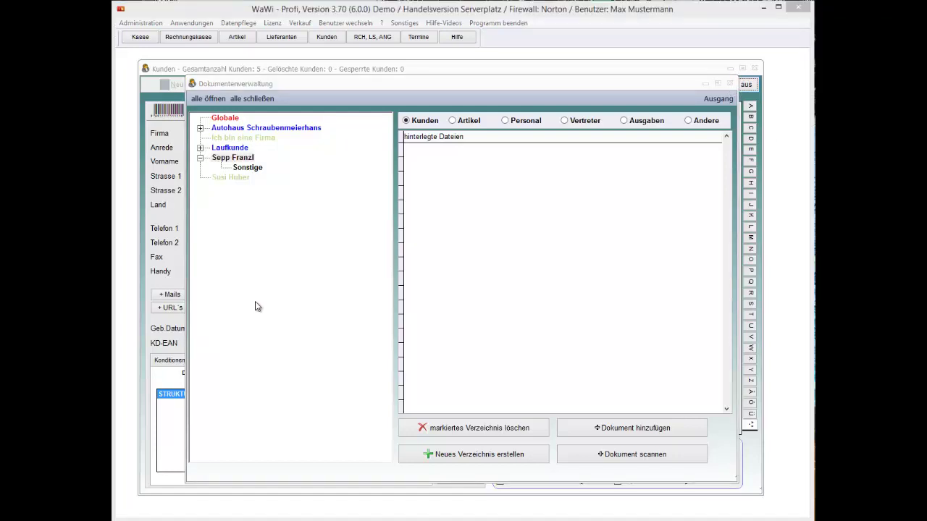
left_click(226, 83)
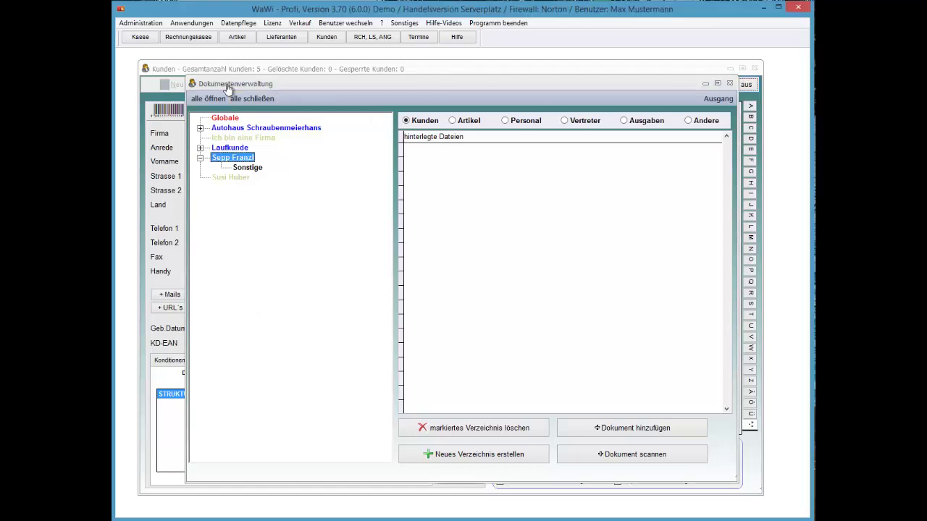
key("Down")
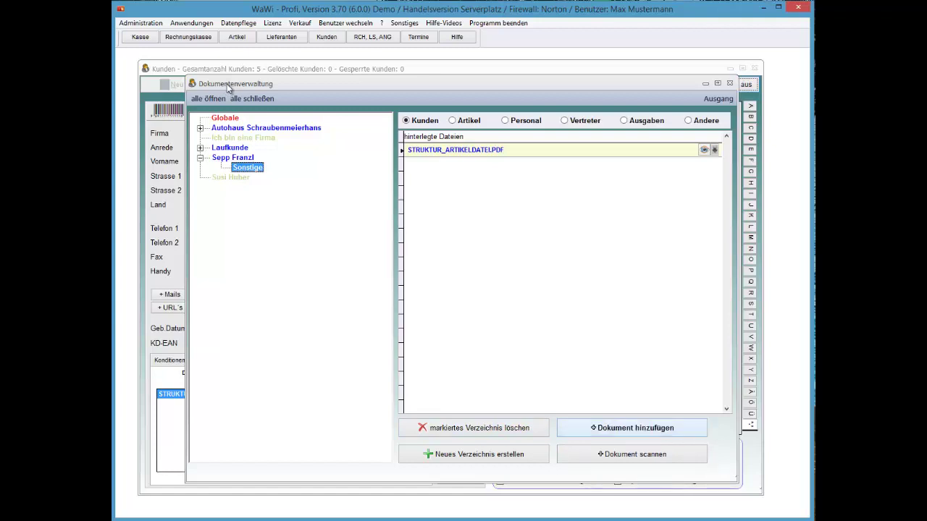
Set up a document scan into the Sonstige folder with Duplex manuell enabled and the file name Test.
left_click(631, 454)
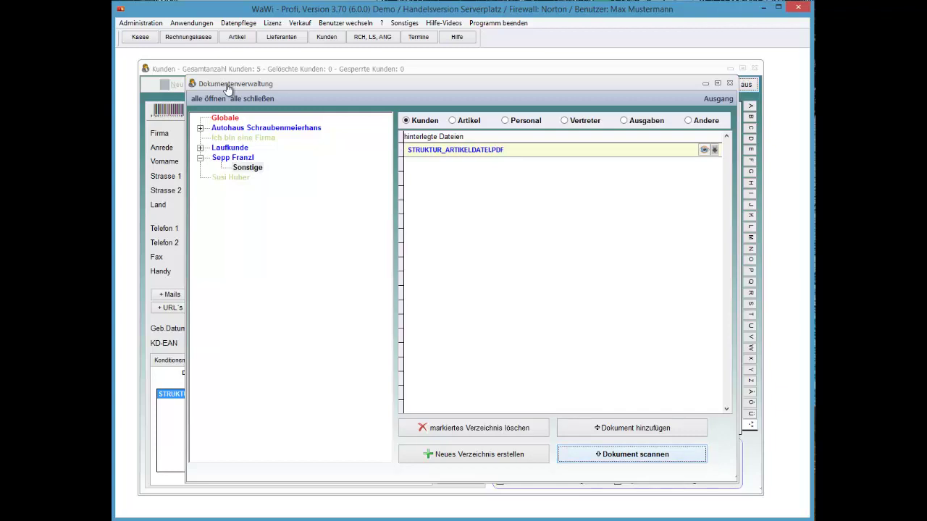
key("Return")
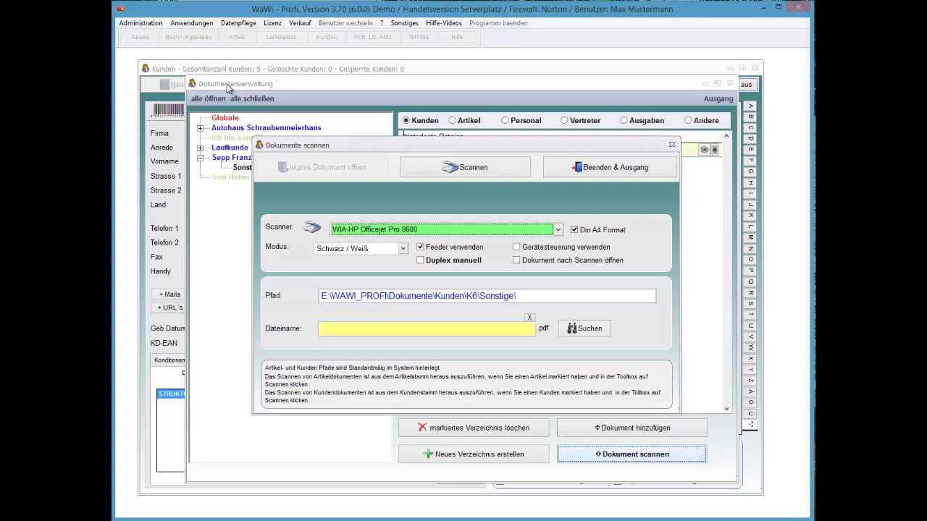
left_click(421, 261)
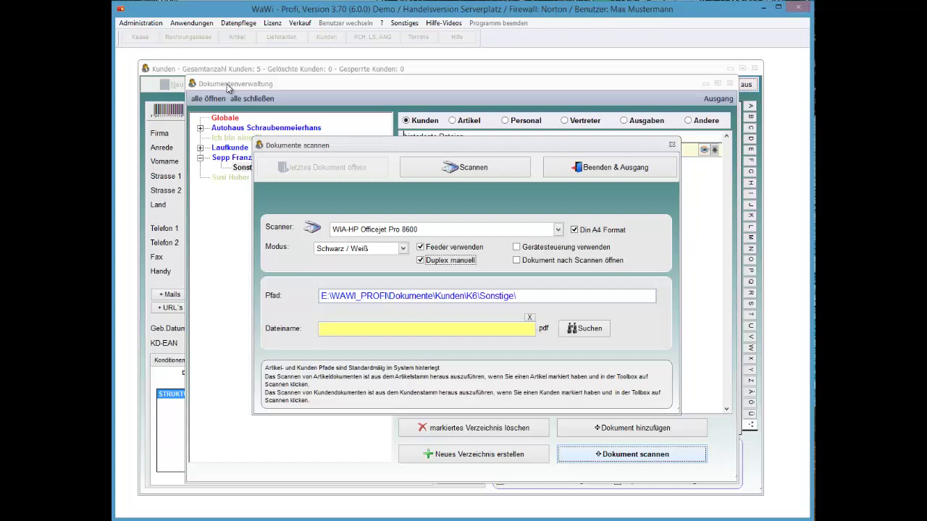
key("Tab")
type("Test")
key("Tab")
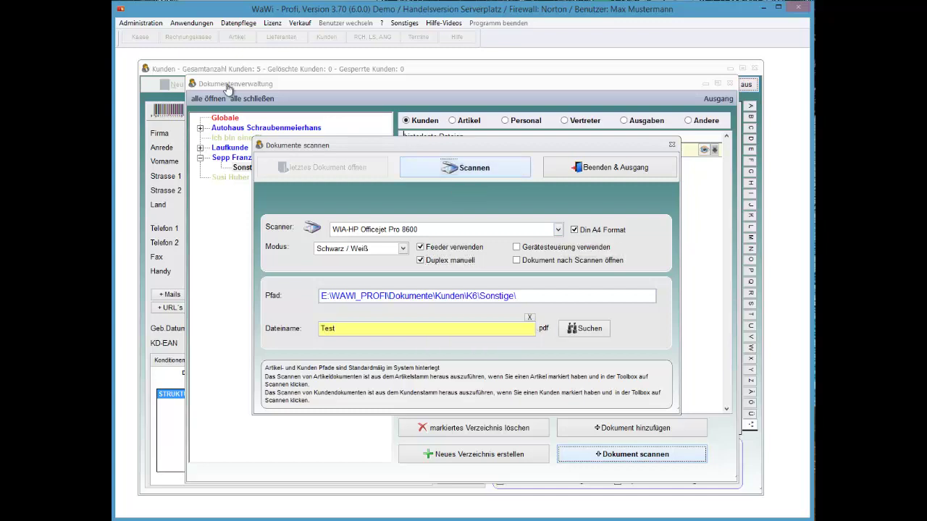
Scan the document and finish the scan without adding another page.
key("Return")
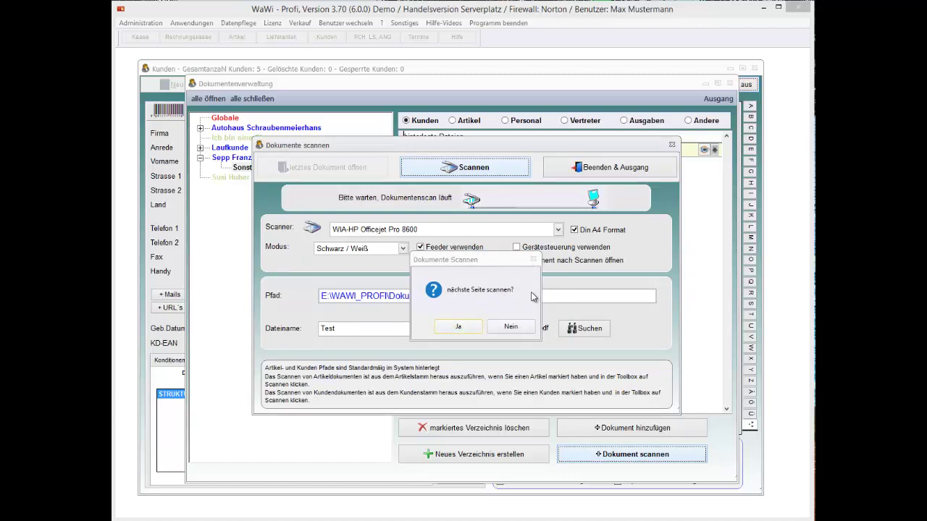
left_click(511, 332)
left_click(513, 325)
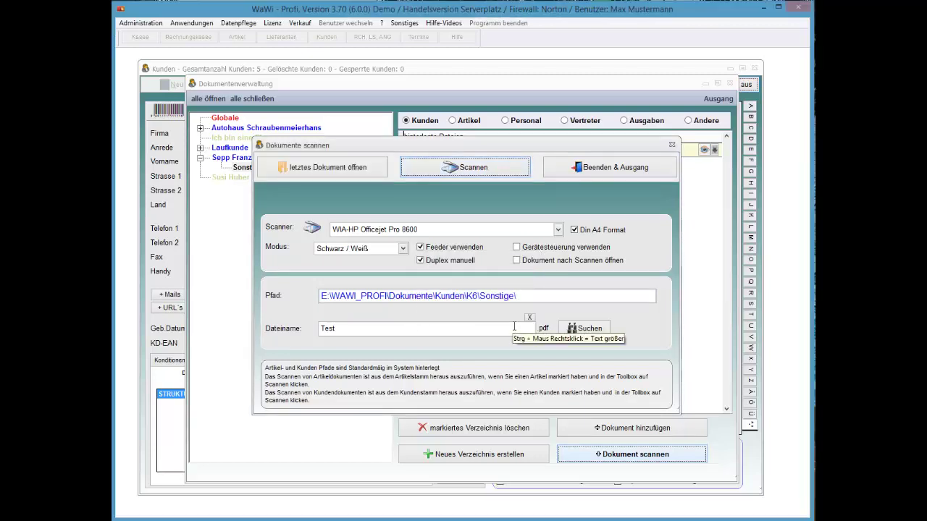
View the scanned Test.pdf zoomed out to 66.7%, close it, and exit the document scanning dialog.
left_click(328, 171)
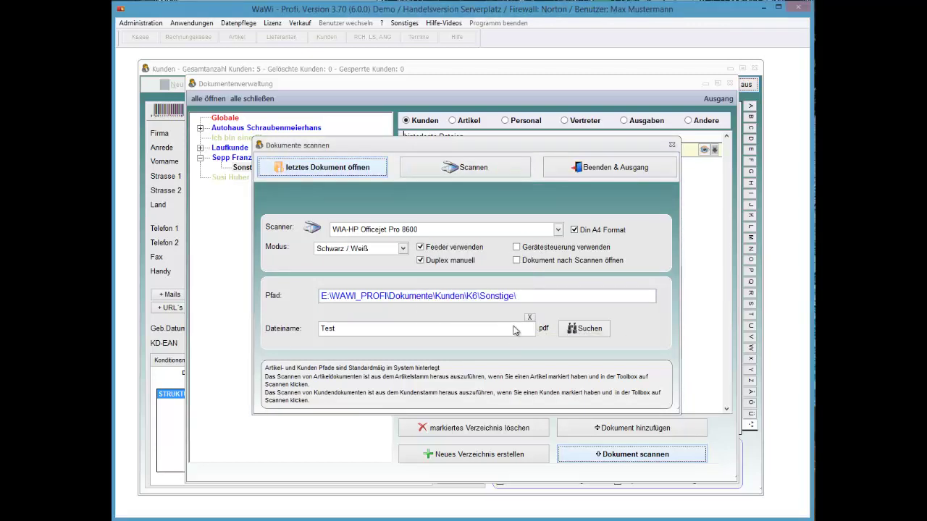
left_click(347, 51)
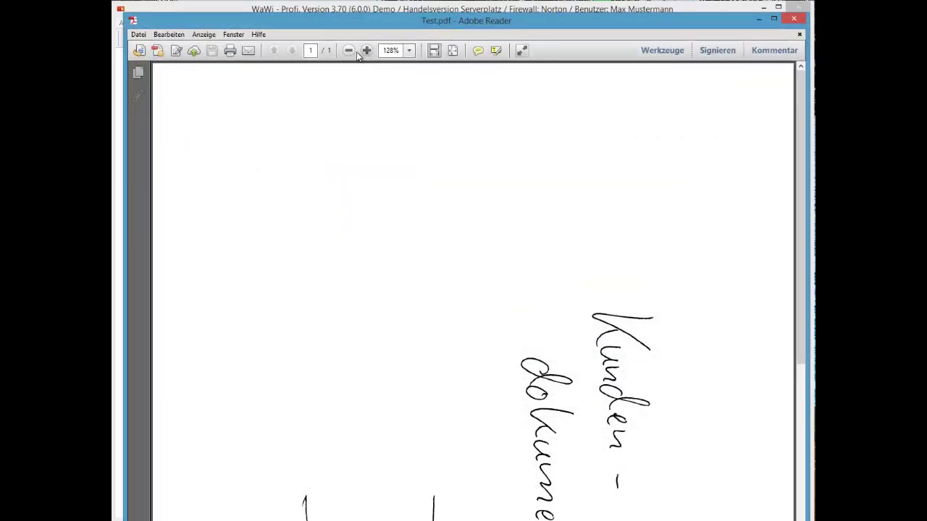
left_click(348, 52)
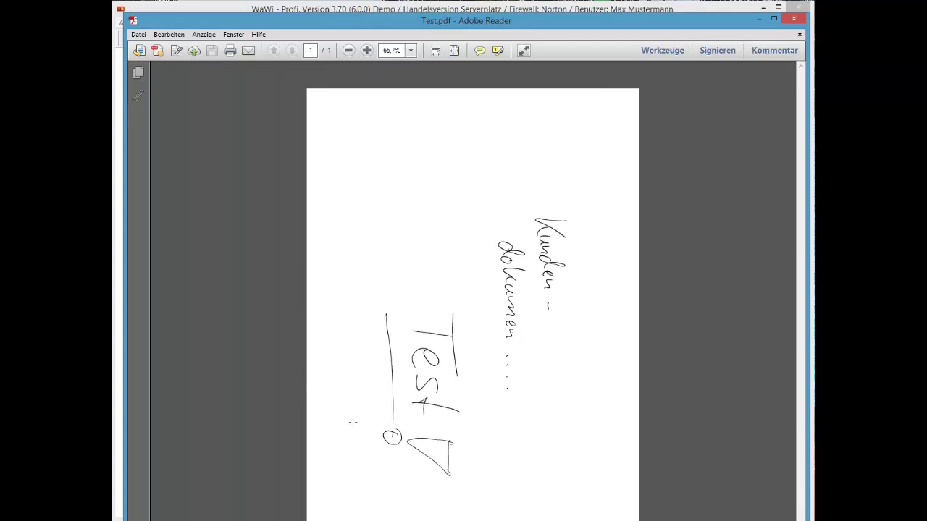
left_click(793, 19)
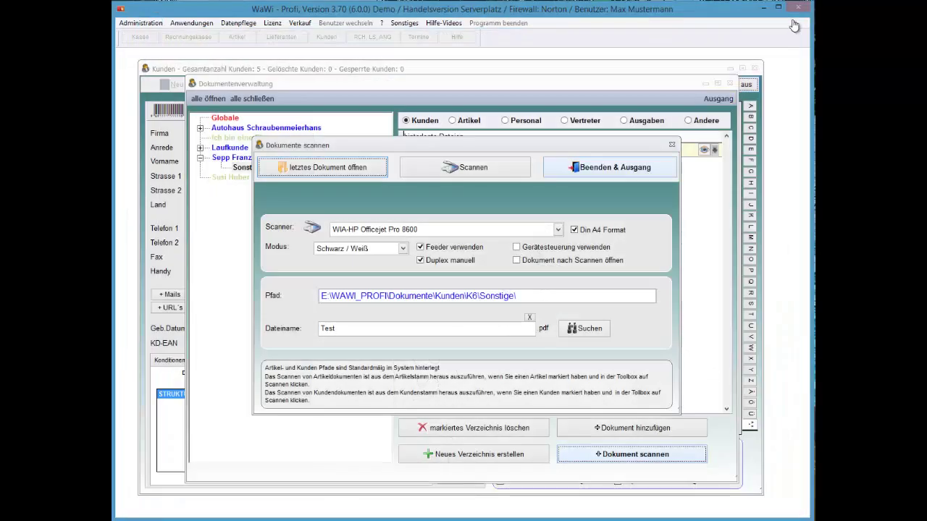
left_click(610, 167)
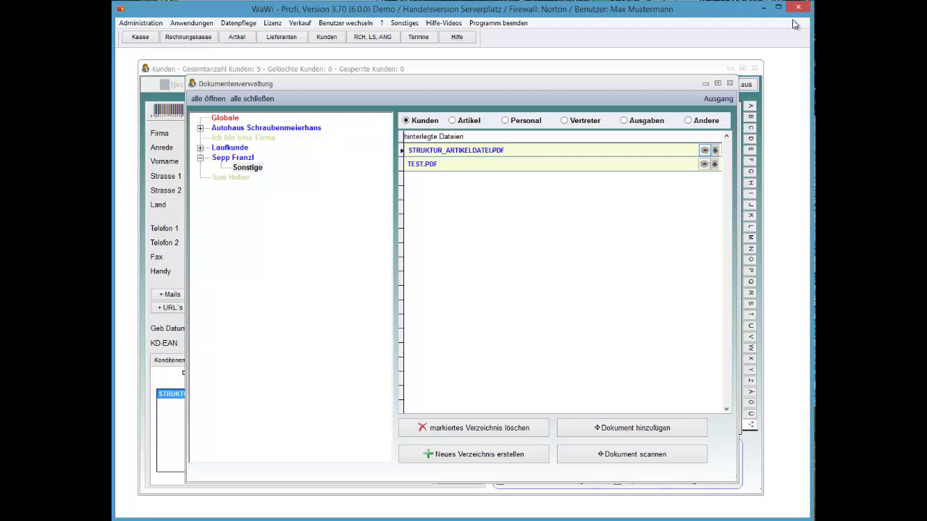
Review the actions available for TEST.PDF, including going to the owner and the mail options, without choosing any.
left_click(715, 164)
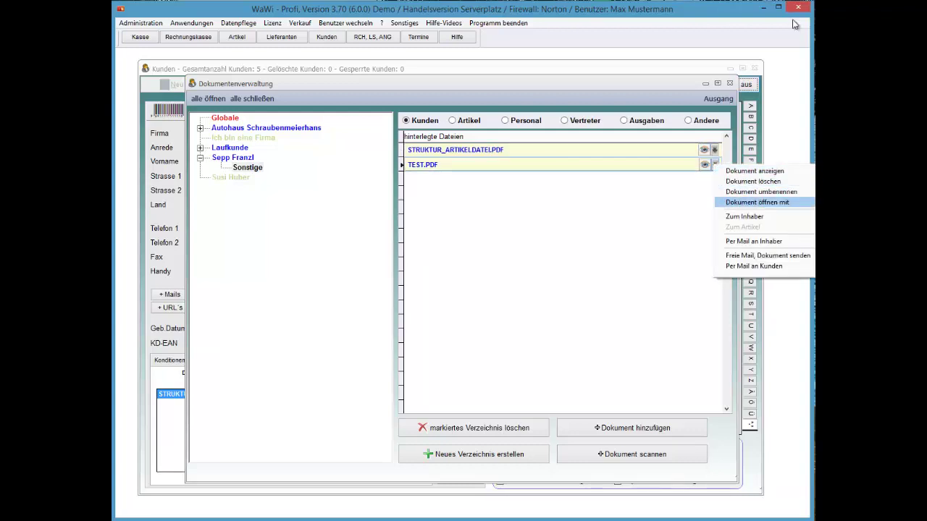
key("Down")
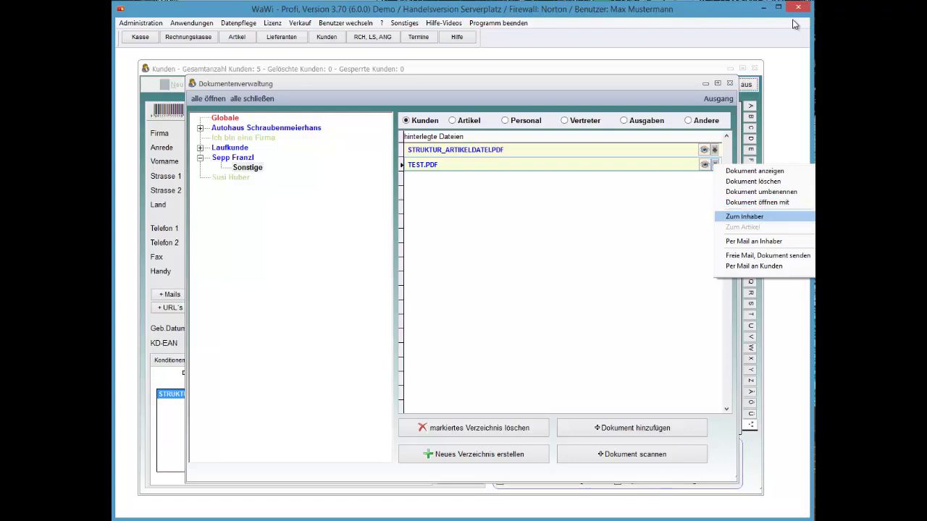
key("Down")
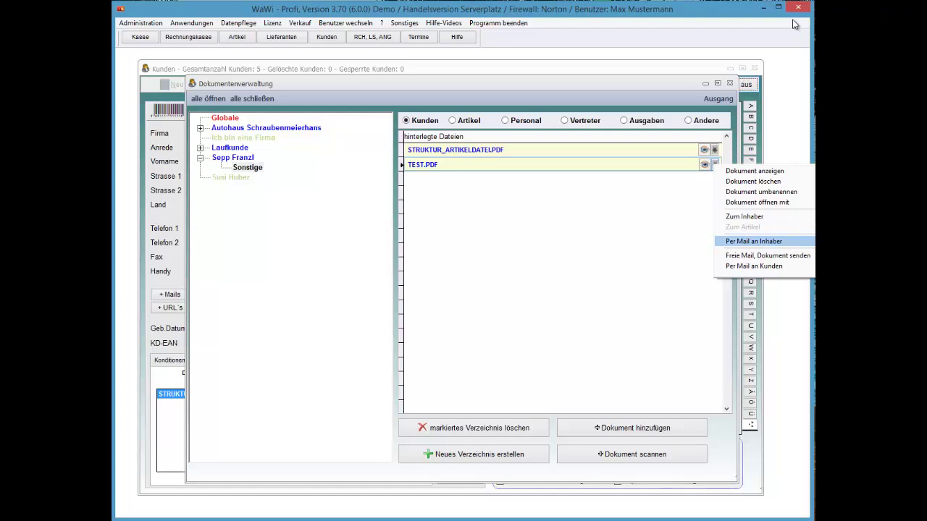
key("Down")
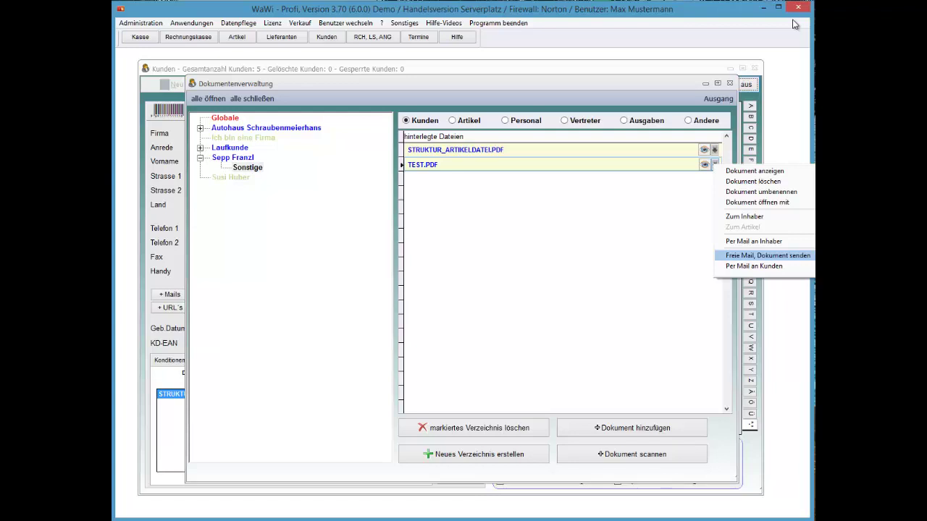
key("Down")
key("Escape")
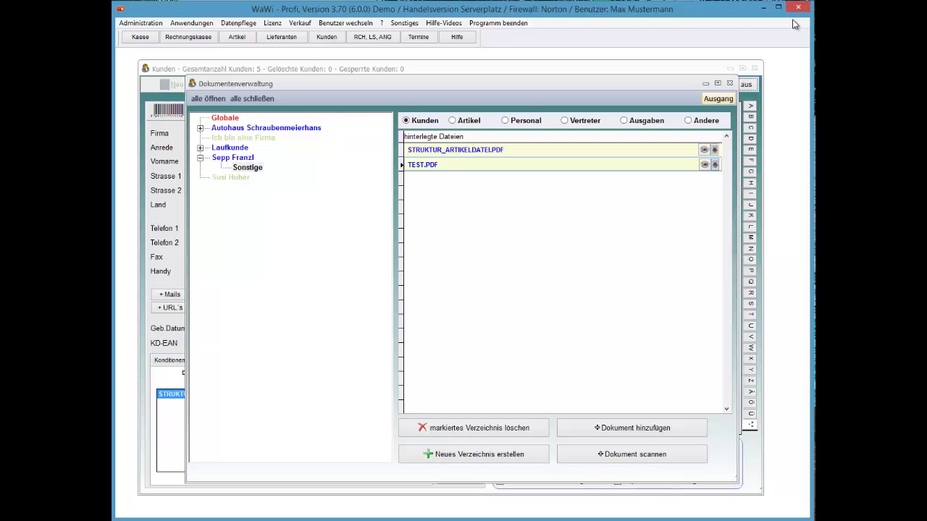
Leave the document management and select TEST.PDF in the customer's document list.
left_click(718, 98)
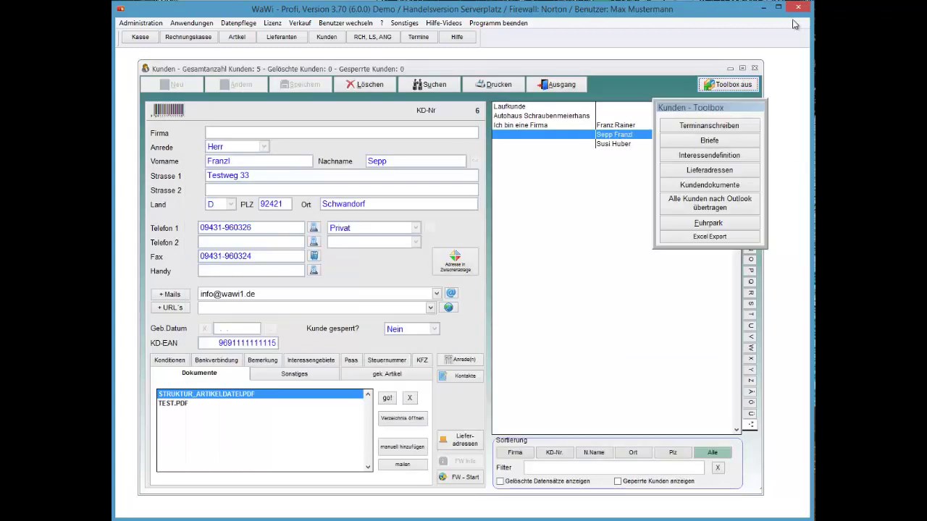
key("Down")
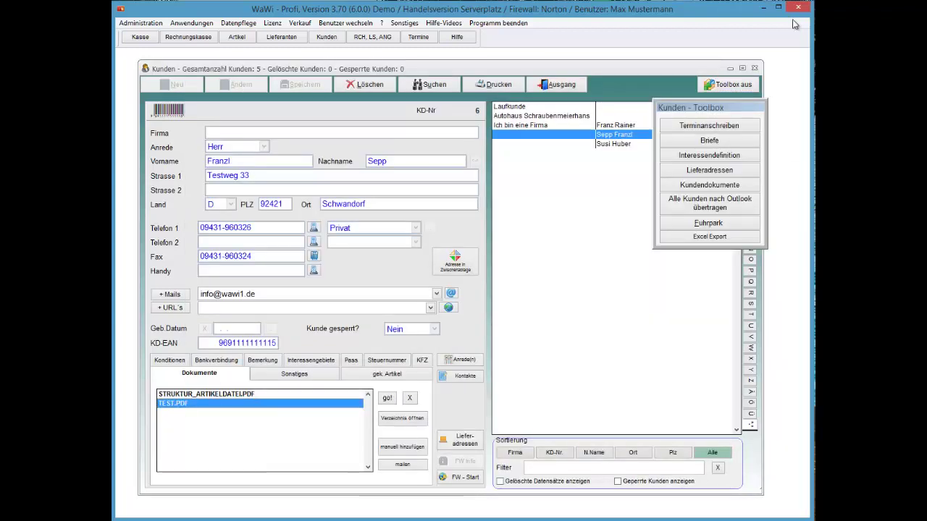